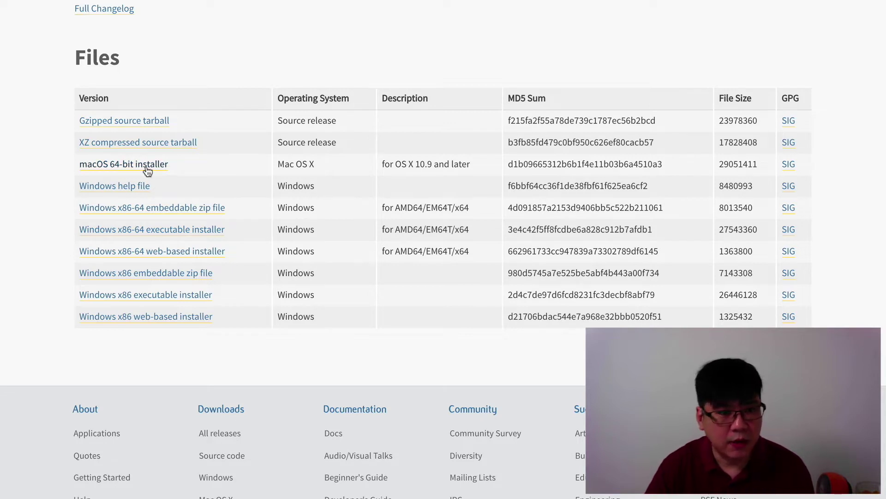
Scroll the Python release page down to the Files table listing the macOS 64-bit installer.
scroll(158, 174, "down", 1)
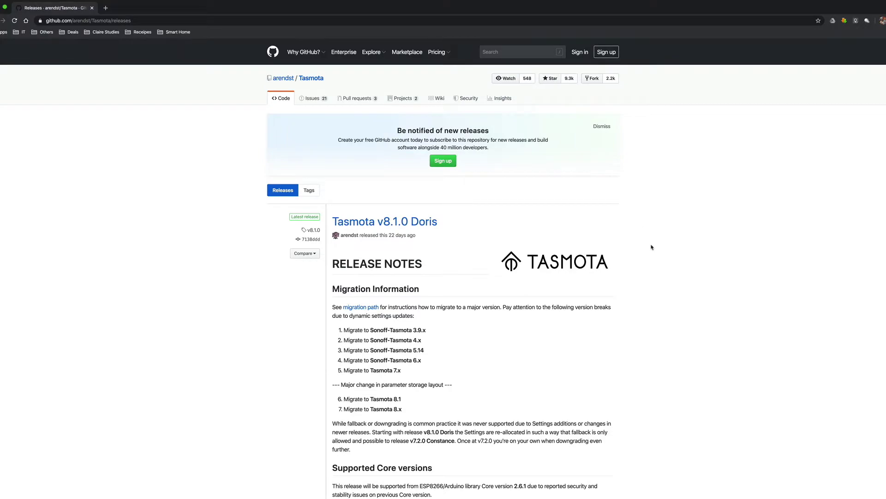
Scroll past the Tasmota v8.1.0 Doris changelog down to its firmware Assets list.
scroll(652, 247, "down", 7)
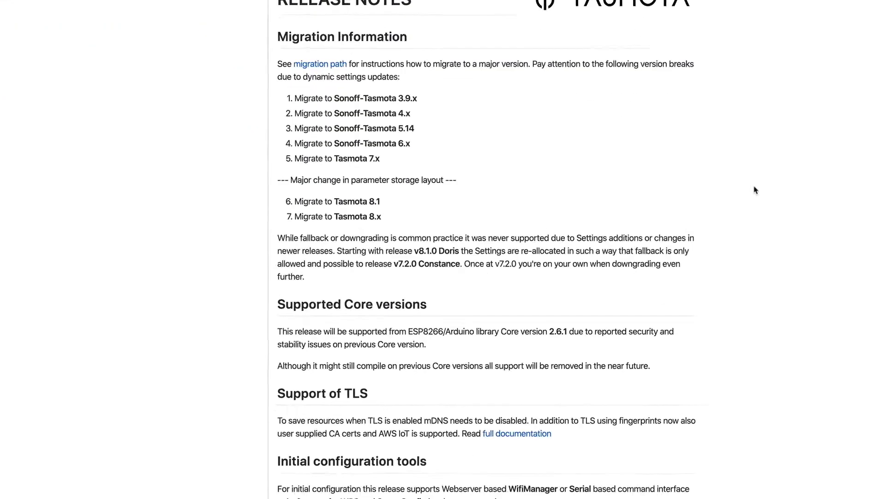
scroll(780, 175, "down", 20)
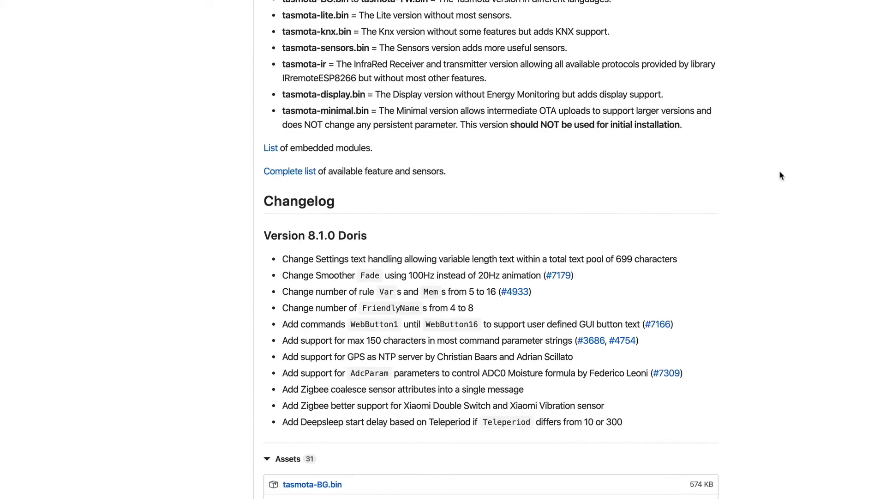
scroll(780, 177, "down", 5)
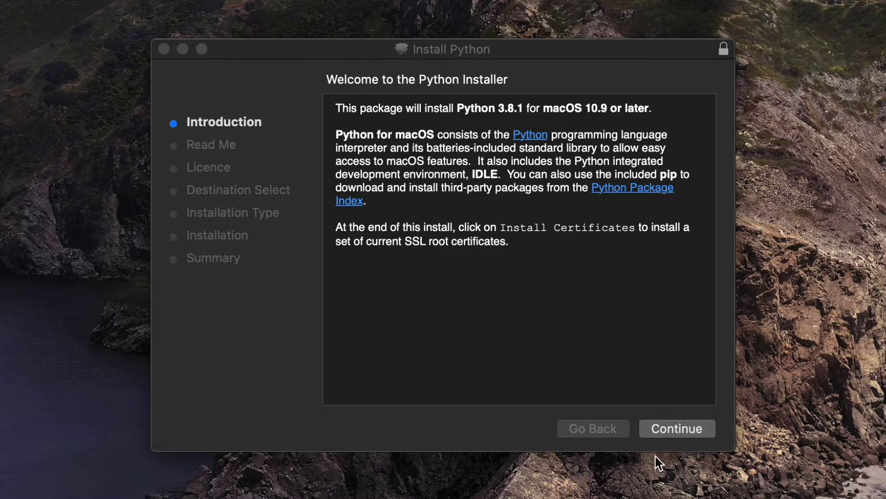
Advance past the Python installer's Introduction and Read Me and agree to the licence.
left_click(676, 433)
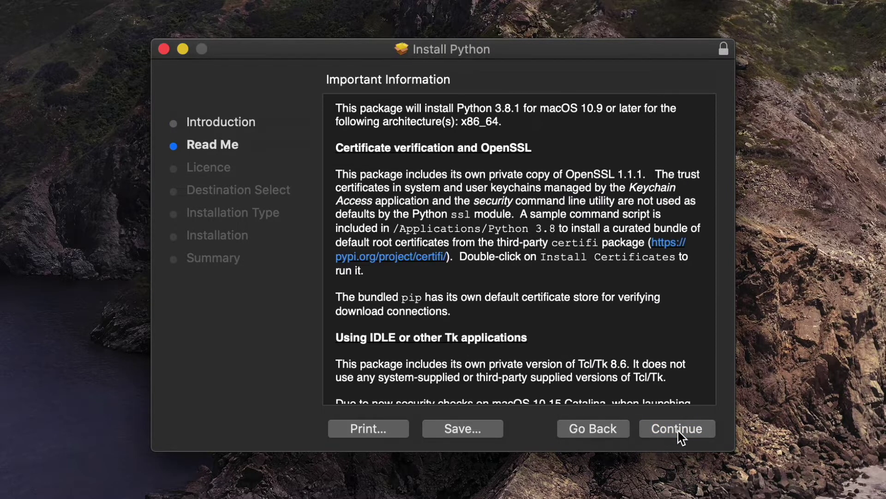
left_click(678, 432)
left_click(684, 429)
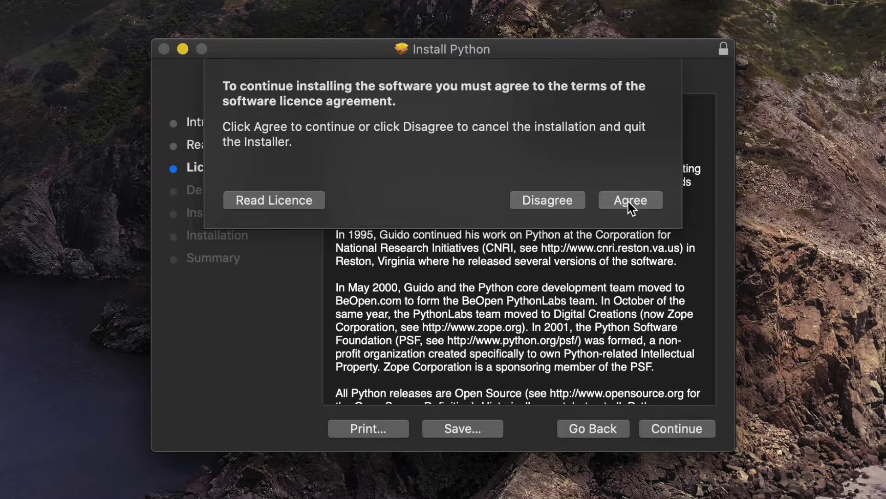
left_click(630, 201)
Start the standard install on Macintosh HD, authorising it with the account password.
left_click(697, 440)
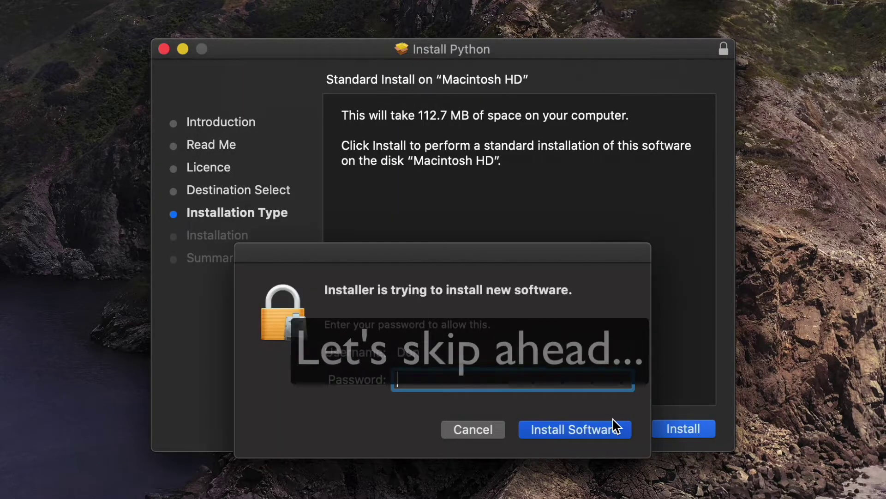
type("*****")
key("Return")
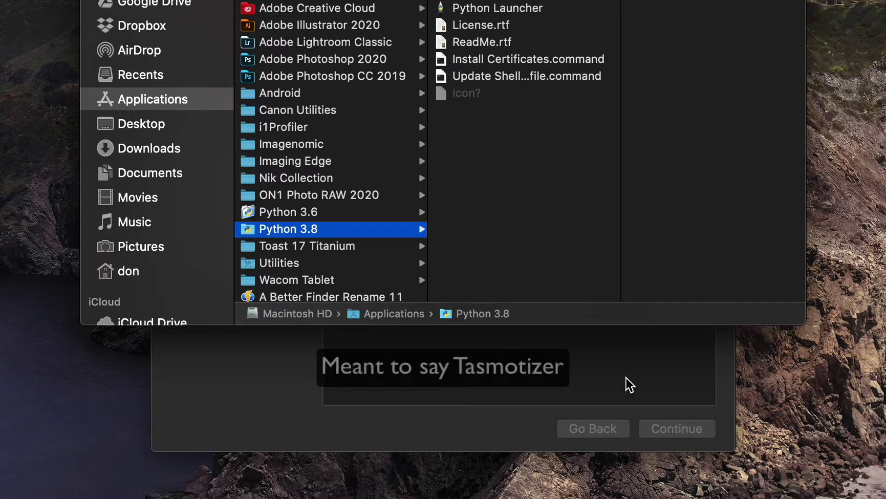
Open README.md from the desktop's tasmotizer-1.1 folder in Sublime Text.
left_click(562, 267)
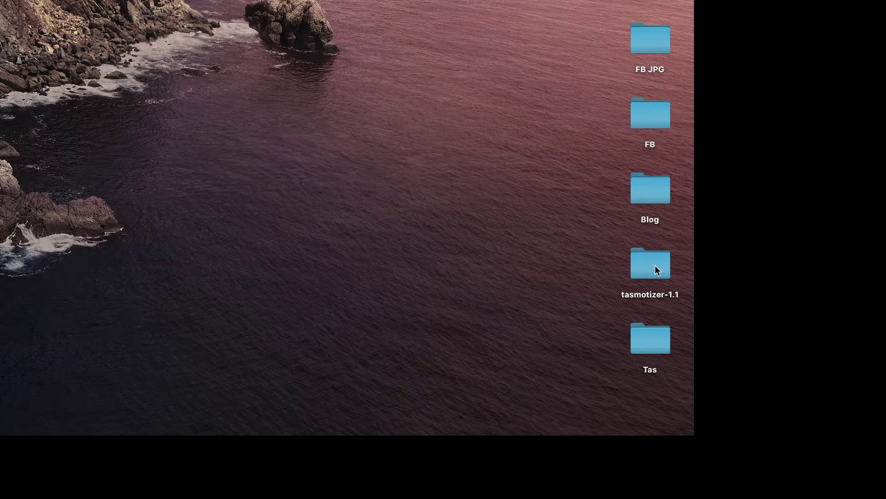
double_click(655, 265)
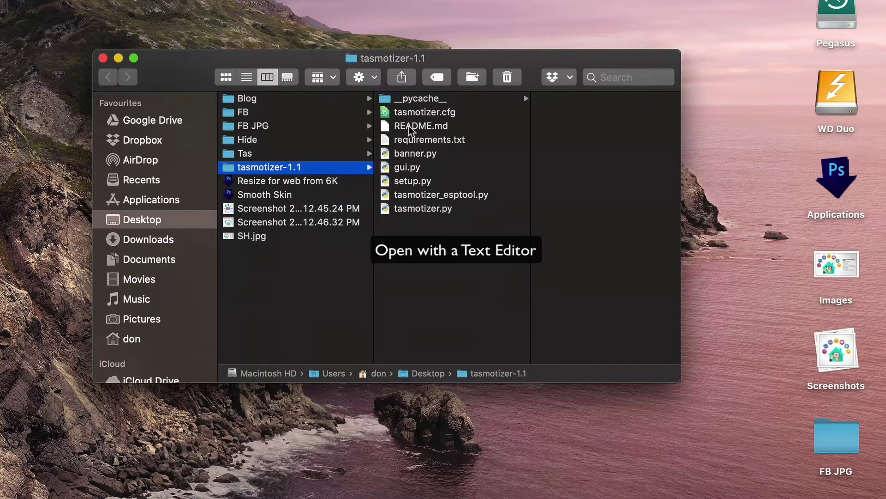
double_click(408, 126)
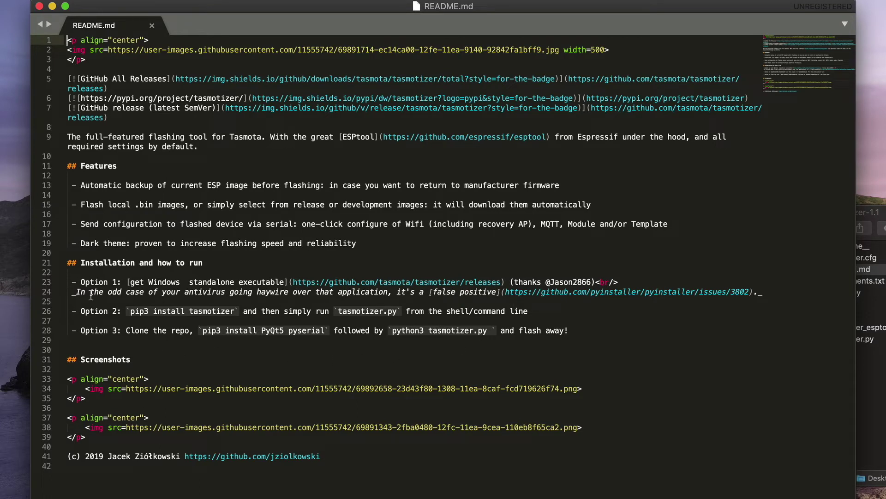
Select the README's Option 2 pip3 install line and launch Terminal through Spotlight.
left_click_drag(67, 310, 559, 317)
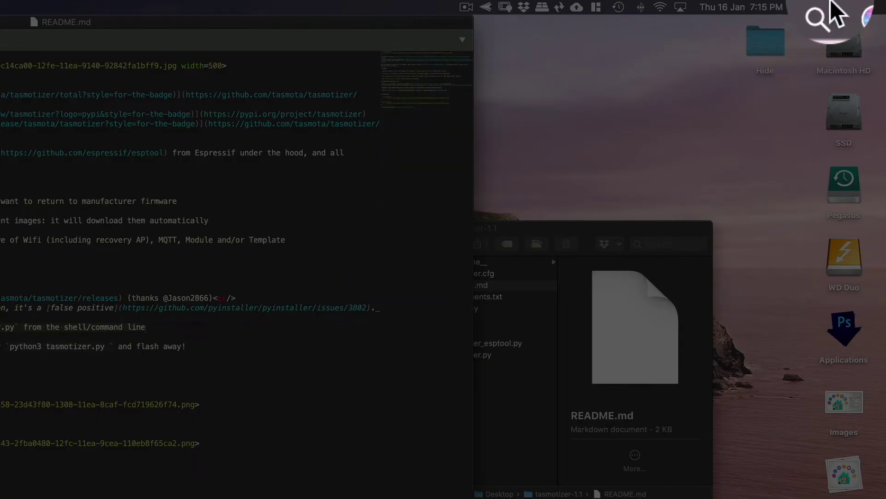
left_click(835, 19)
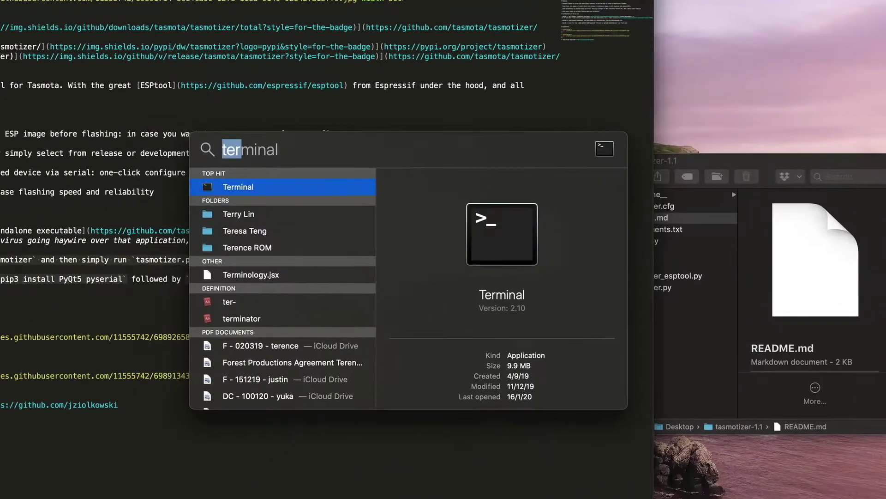
type("m")
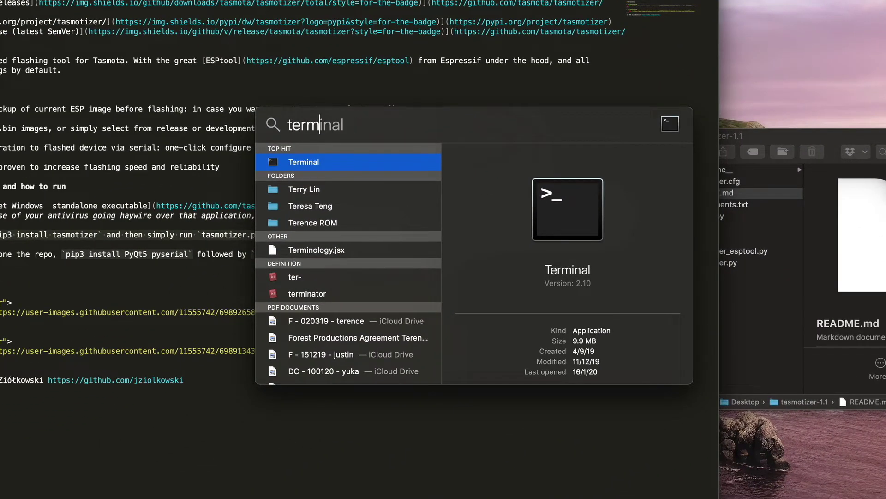
key("Return")
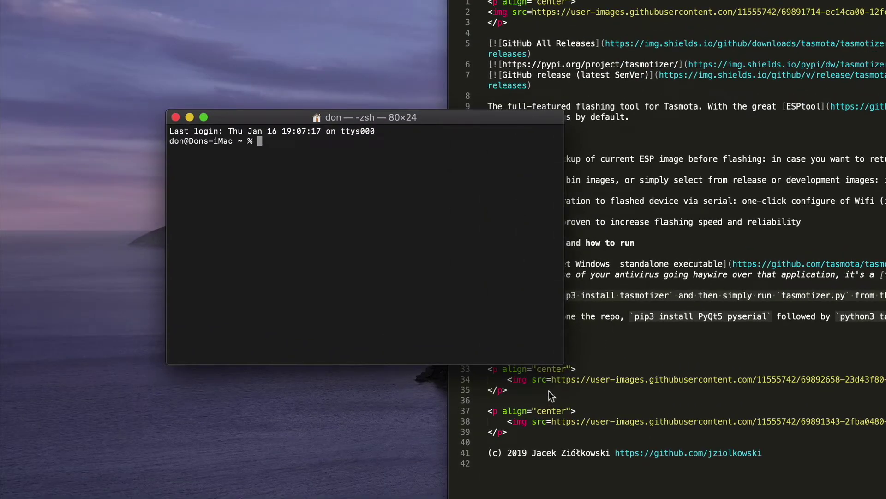
Enlarge Terminal and run 'pip3 install tasmotizer' copied from the README.
left_click_drag(564, 364, 690, 489)
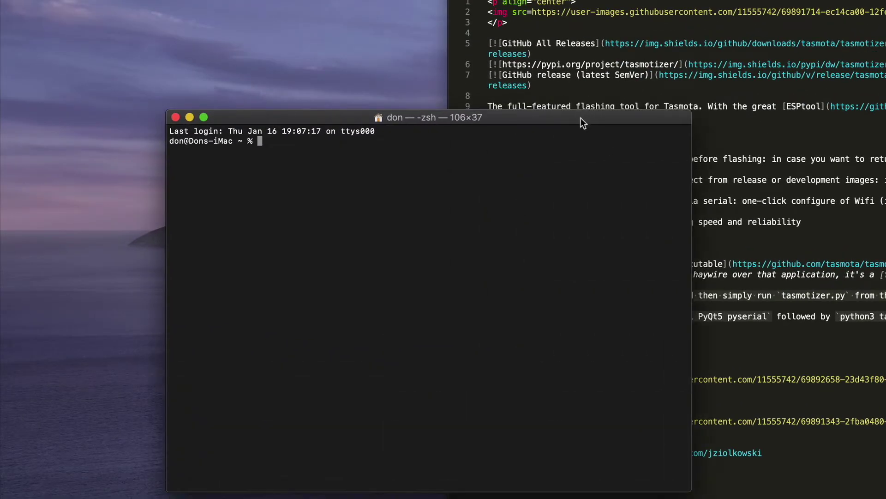
left_click_drag(581, 118, 495, 136)
left_click(653, 292)
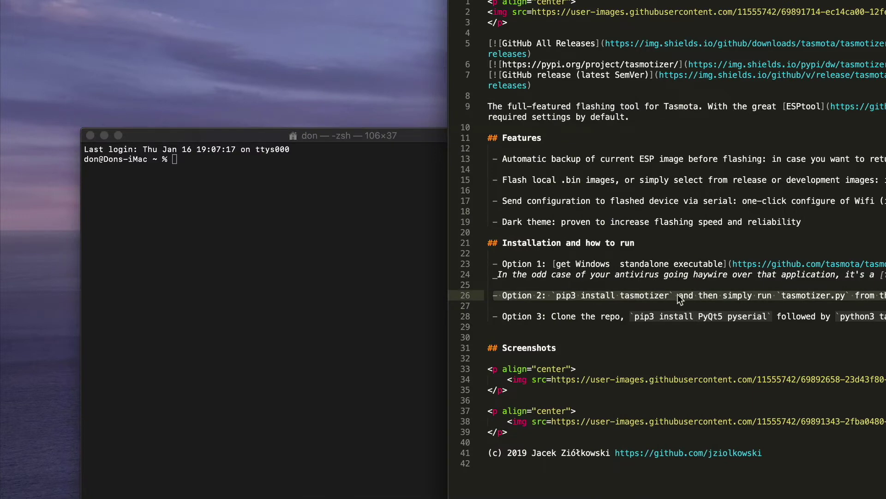
key("Down")
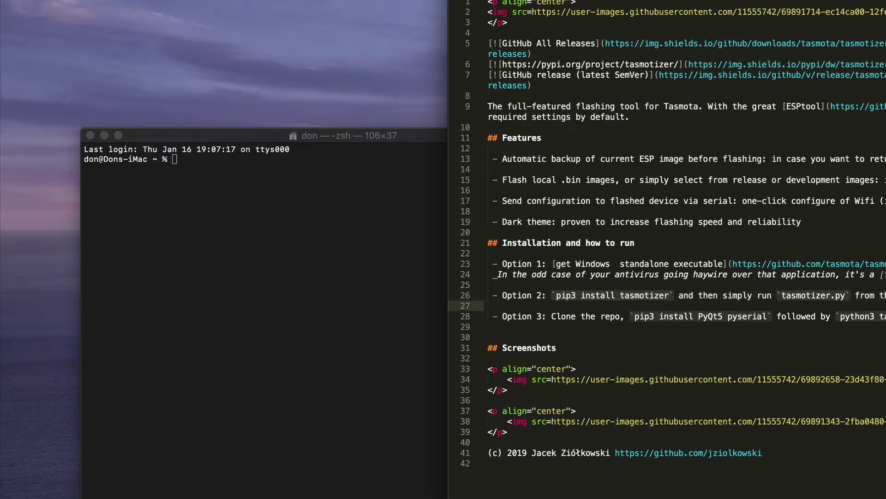
left_click(715, 295)
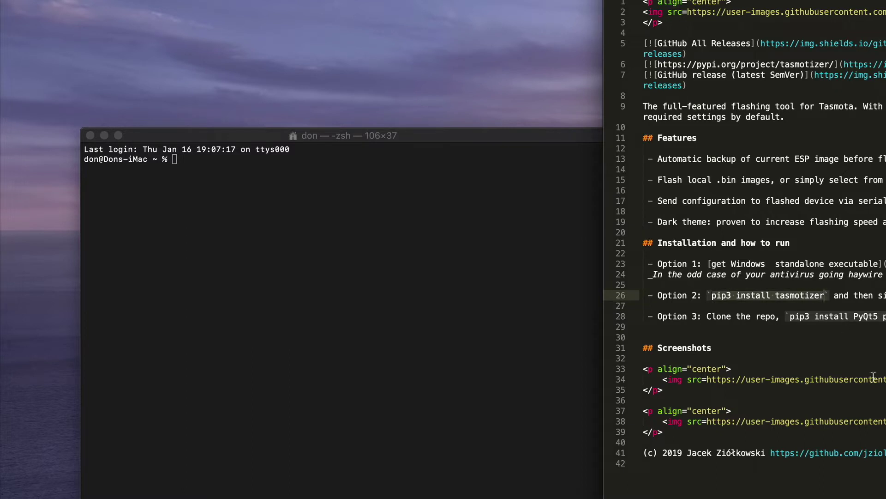
left_click(185, 255)
type("pip3 install tasmotizer")
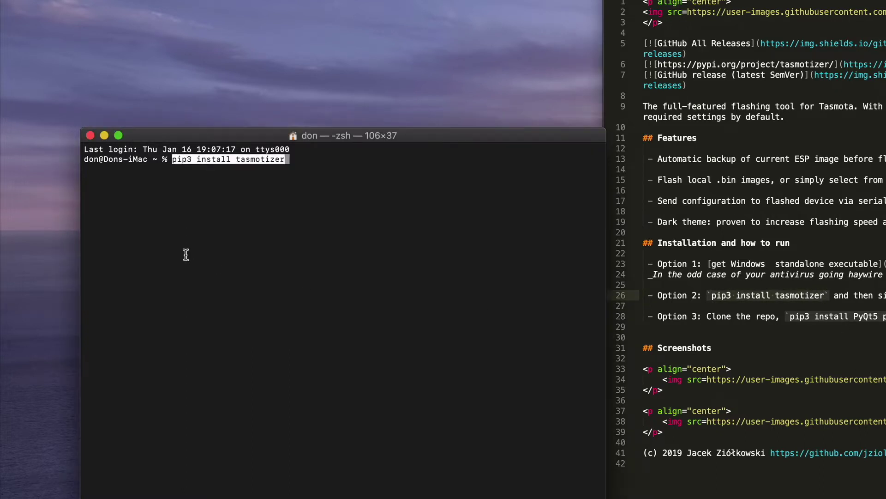
key("Return")
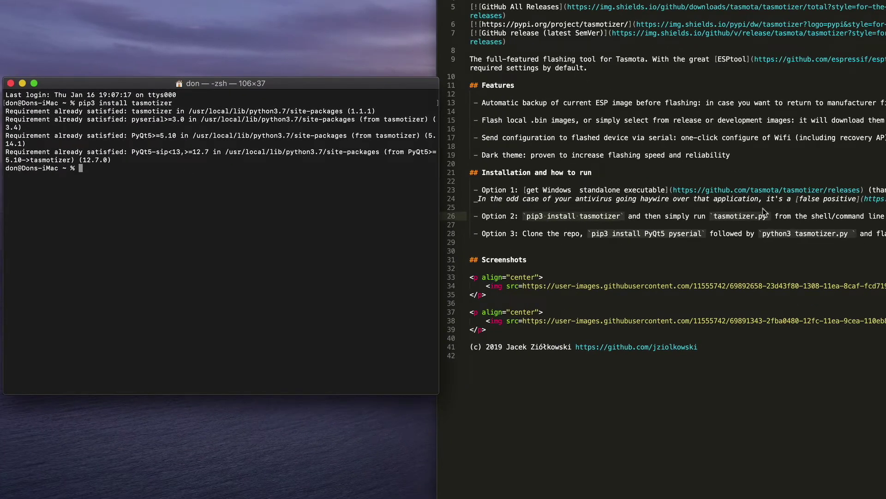
Run tasmotizer.py from Terminal to launch the Tasmotizer 1.0 window.
left_click(764, 213)
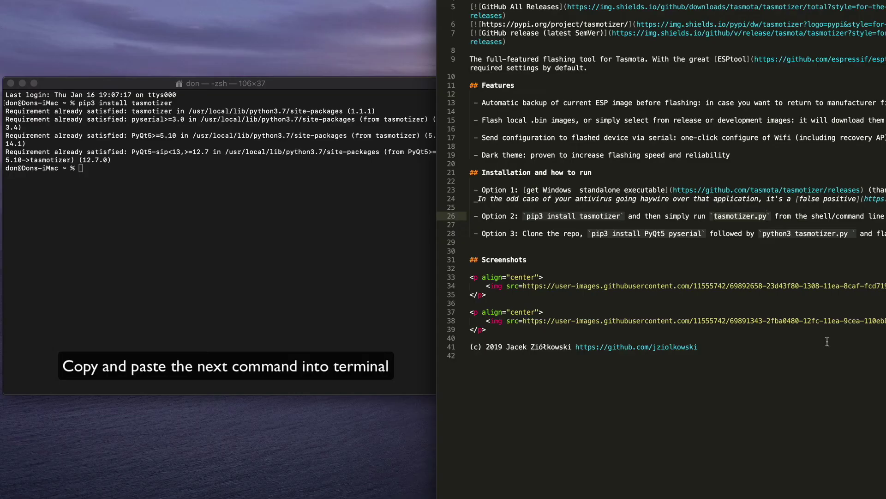
left_click(312, 259)
type("tasmotizer.py")
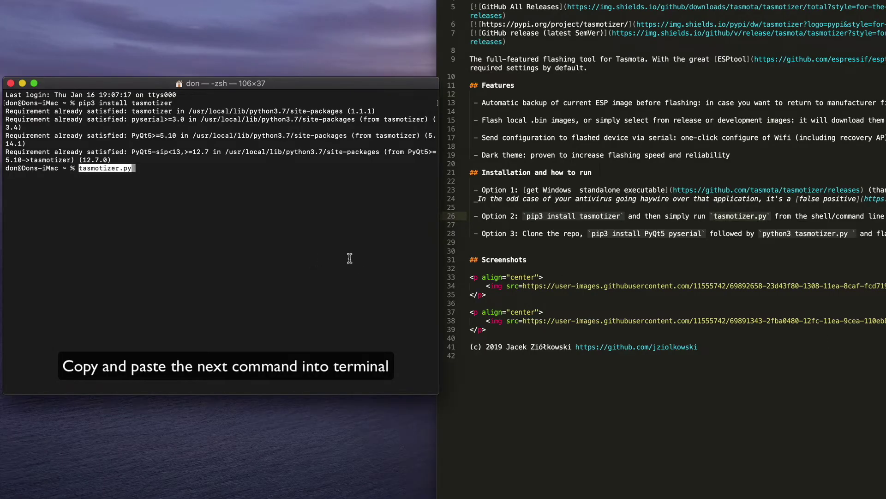
key("Return")
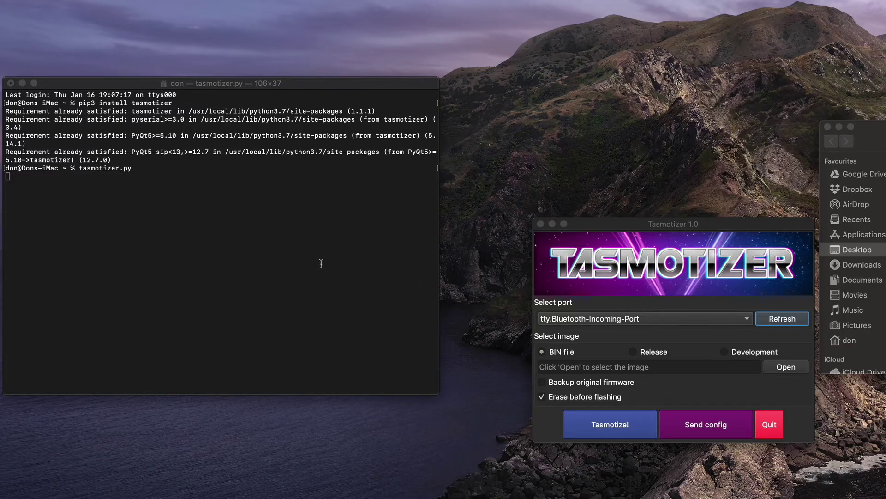
Close the Terminal window and terminate its running Python process.
left_click(224, 171)
key("super+w")
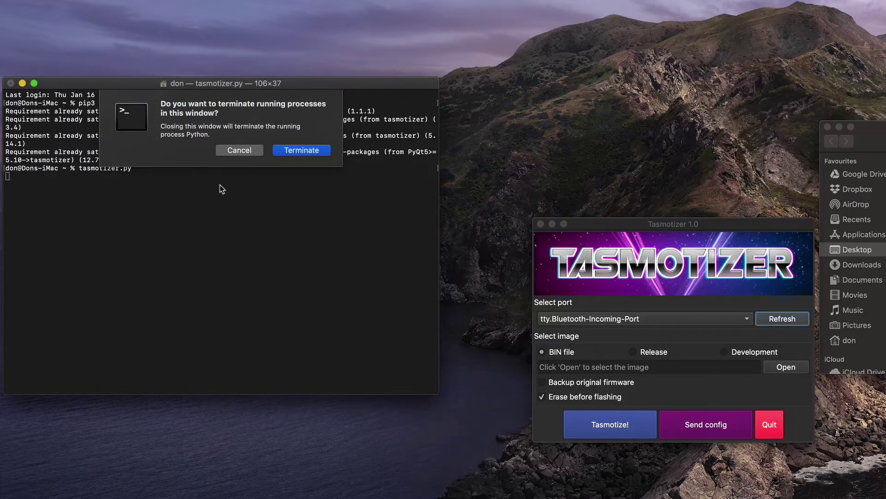
left_click(310, 150)
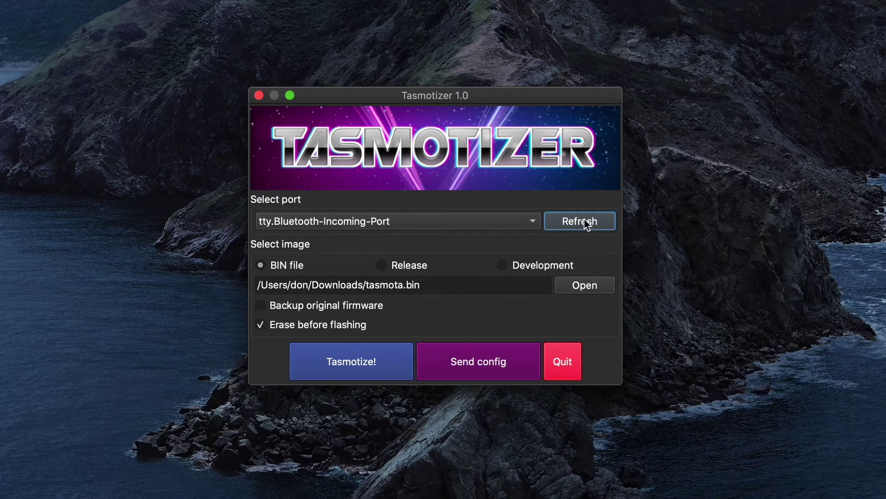
Refresh the port list so Tasmotizer uses tty.usbserial-A501S9LL.
left_click(585, 222)
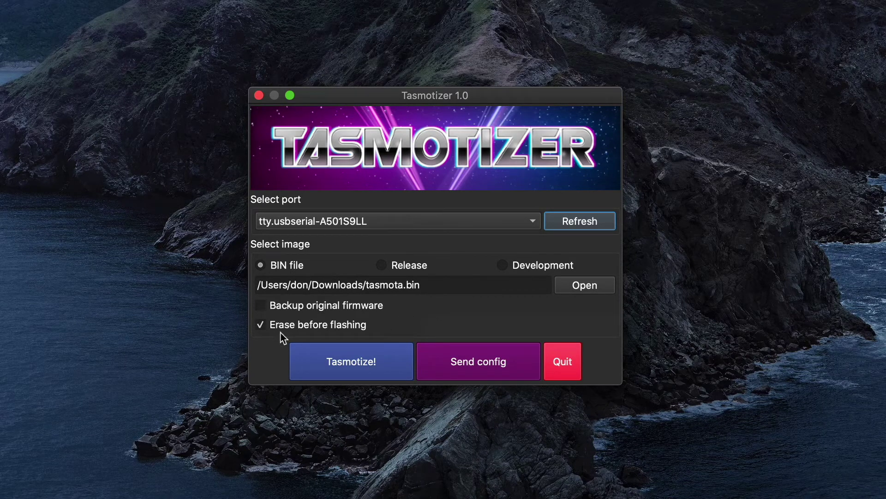
mouse_move(287, 328)
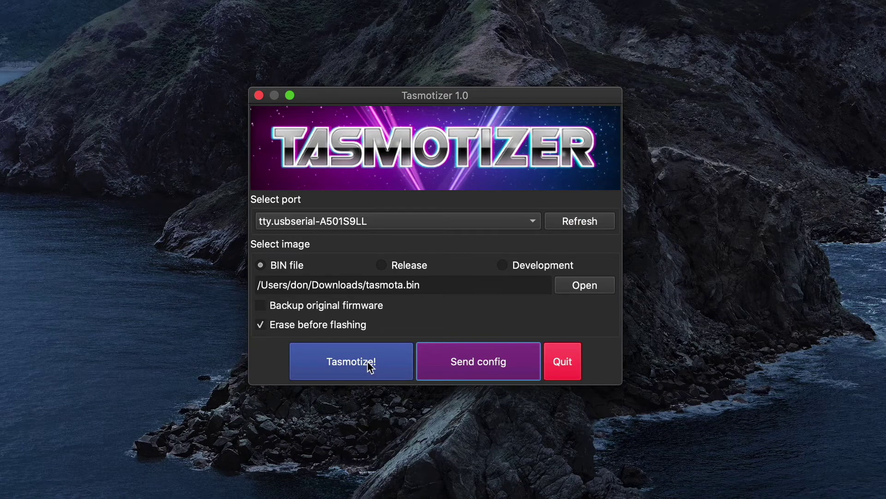
Flash tasmota.bin with Tasmotize! and dismiss the 'Flashing successful' message.
left_click(368, 363)
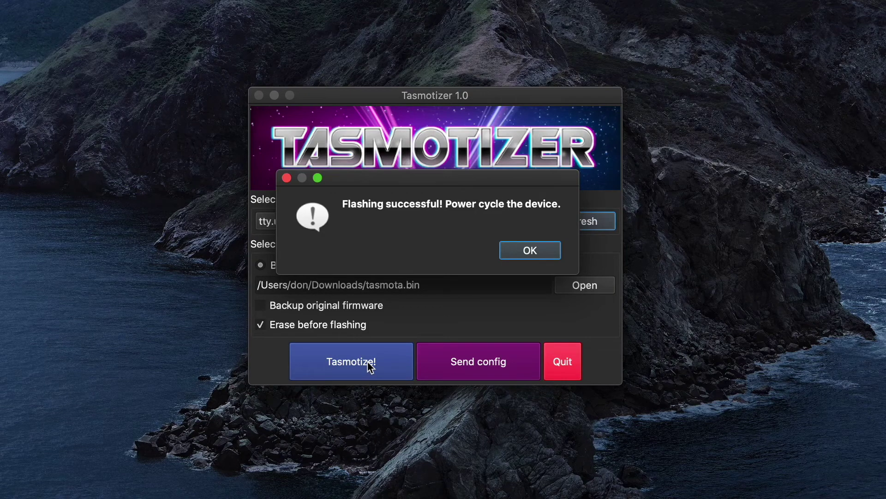
key("Return")
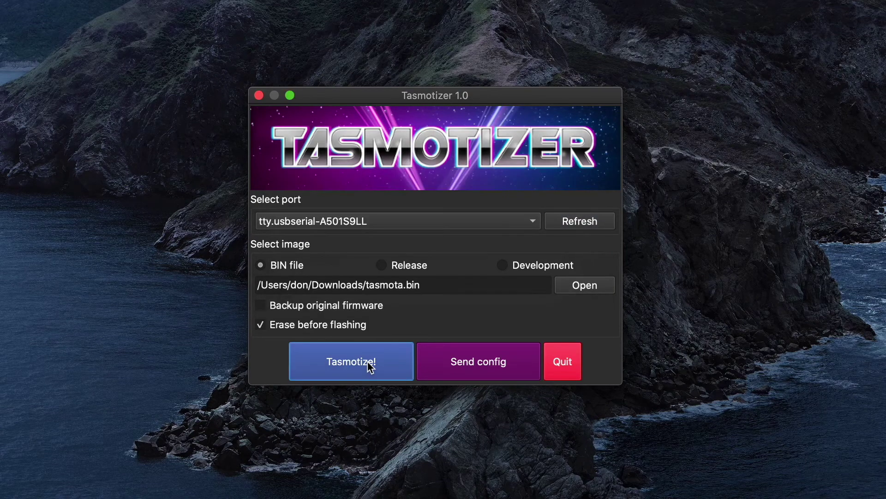